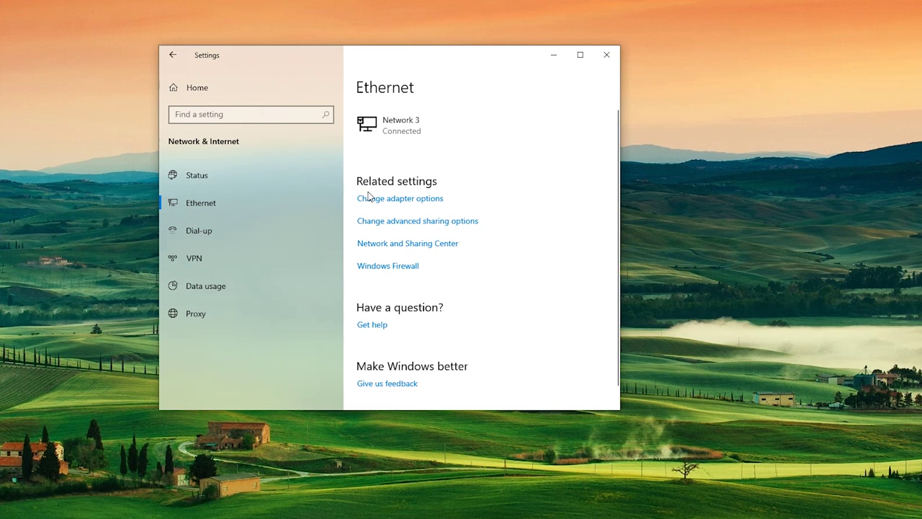
Open the advanced sharing options, review the Guest or Public profile, and choose to turn off password protected sharing for all networks.
click(439, 224)
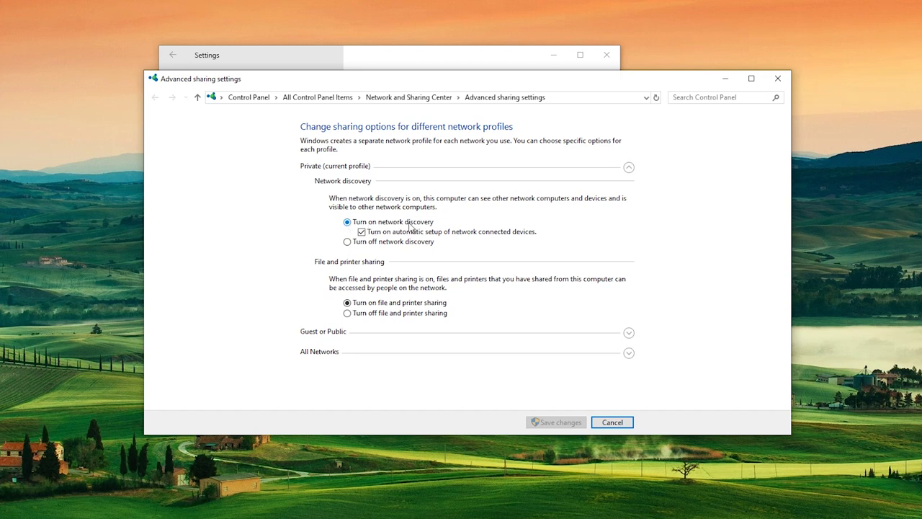
click(629, 334)
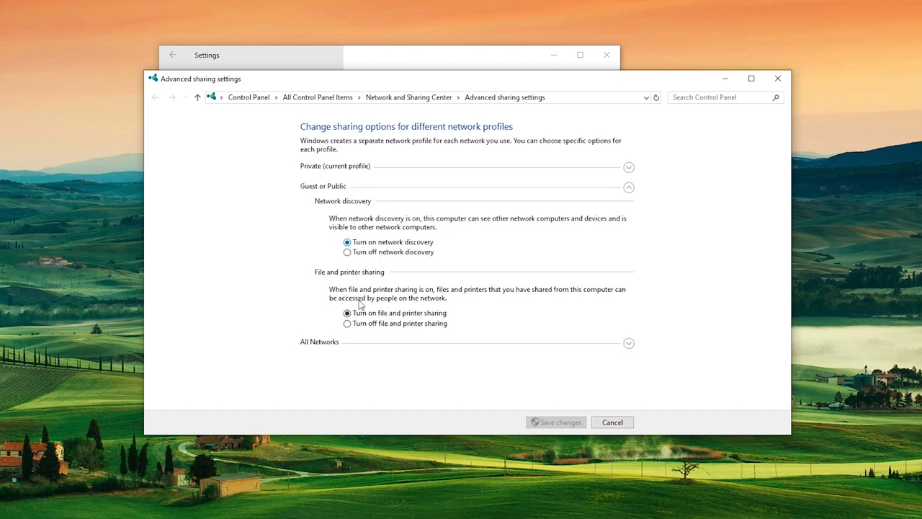
click(629, 188)
click(627, 207)
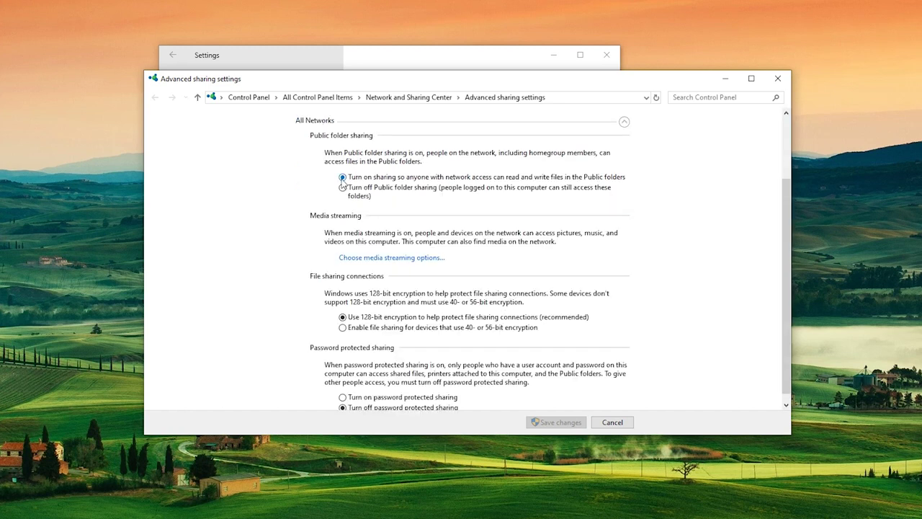
scroll(374, 325, down, 1)
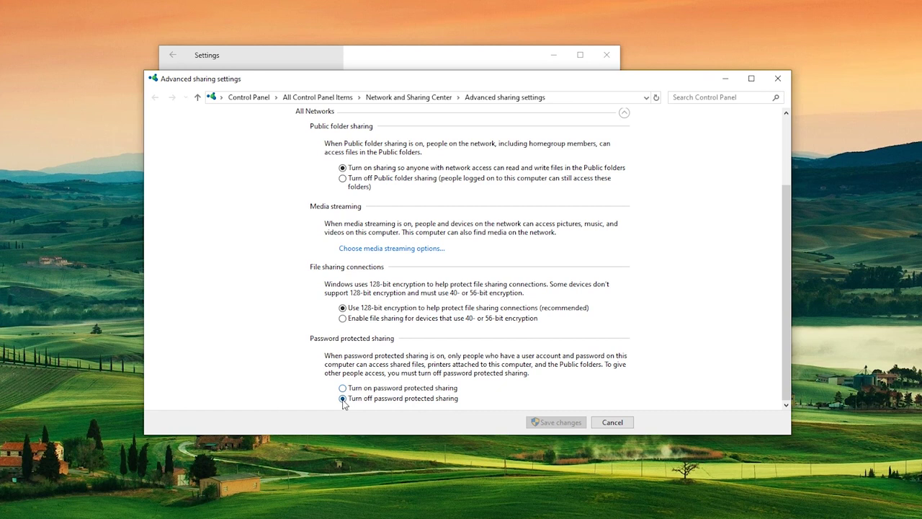
click(343, 400)
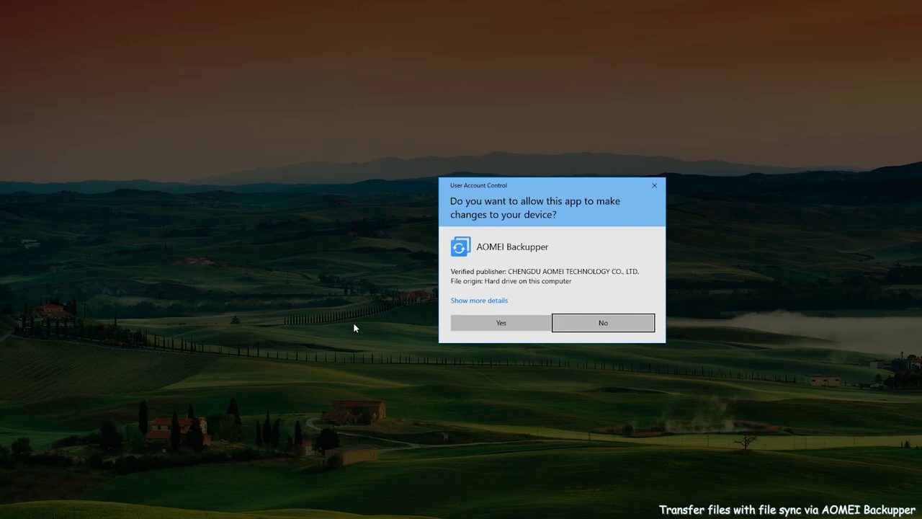
Allow AOMEI Backupper to run and start a new File Sync backup task.
click(400, 326)
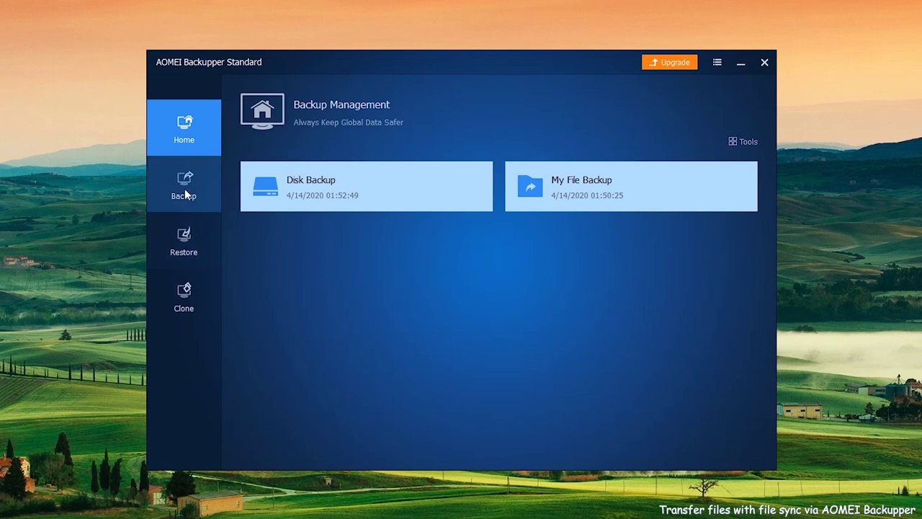
click(201, 192)
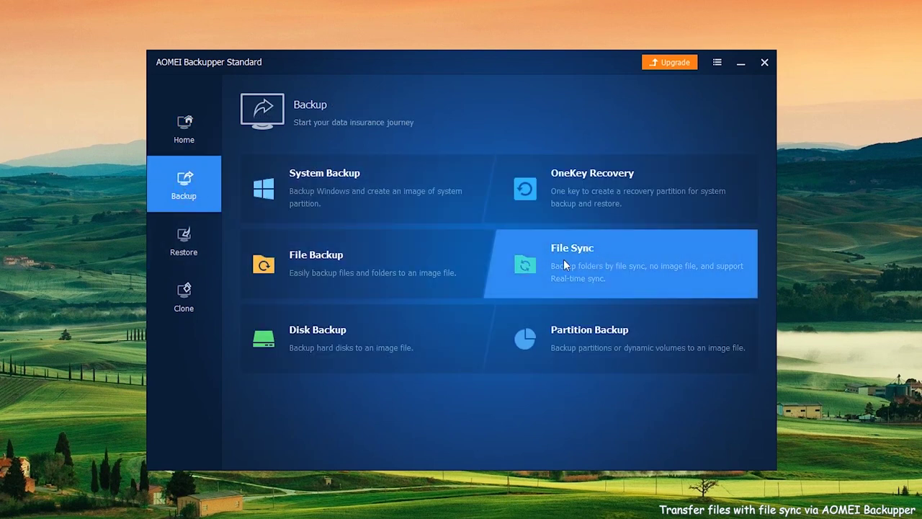
click(585, 262)
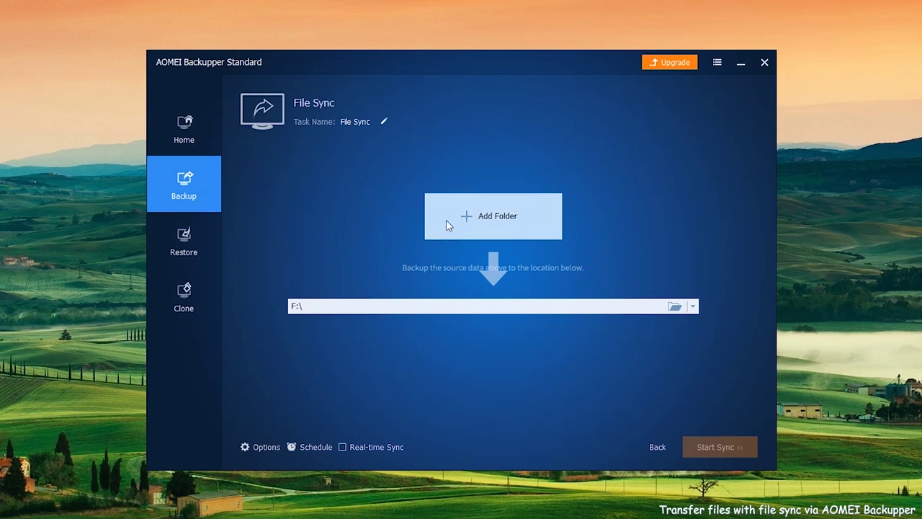
Add the folder F:\New folder as the source of the file sync.
click(514, 225)
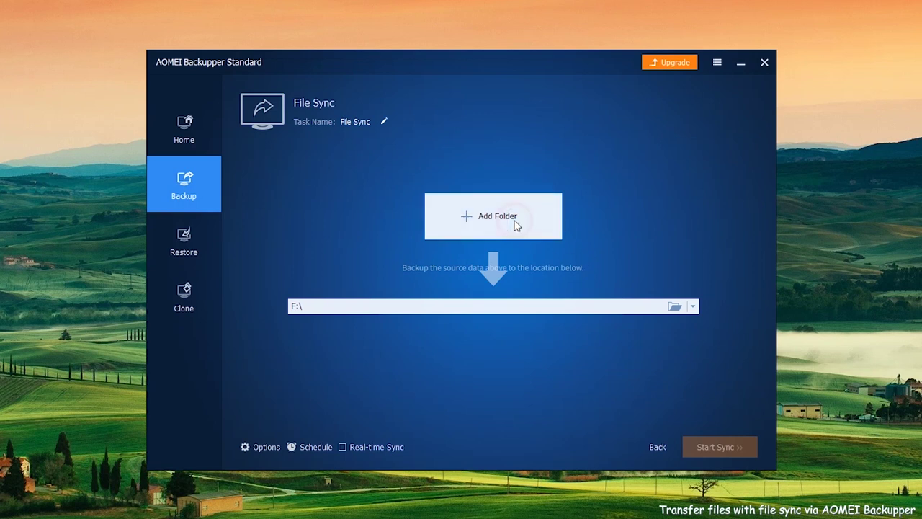
click(326, 250)
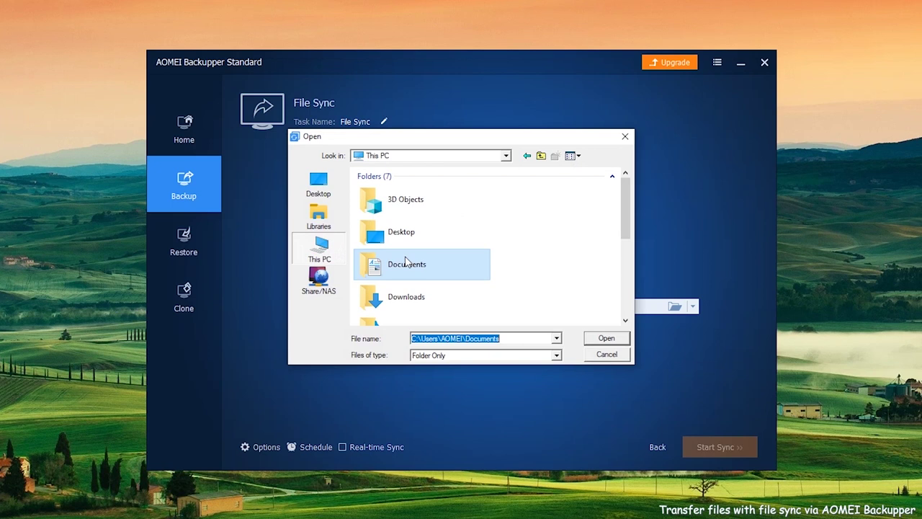
scroll(453, 270, down, 5)
click(442, 311)
double_click(442, 312)
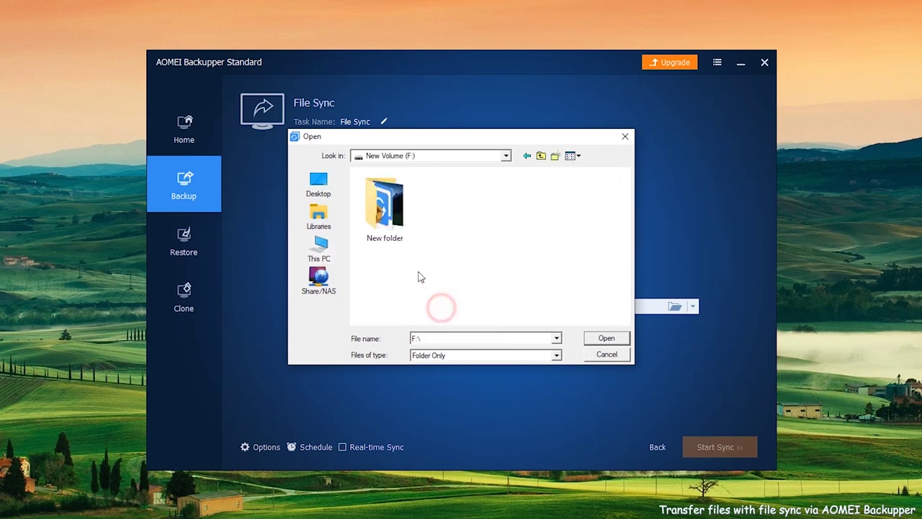
click(385, 205)
click(607, 339)
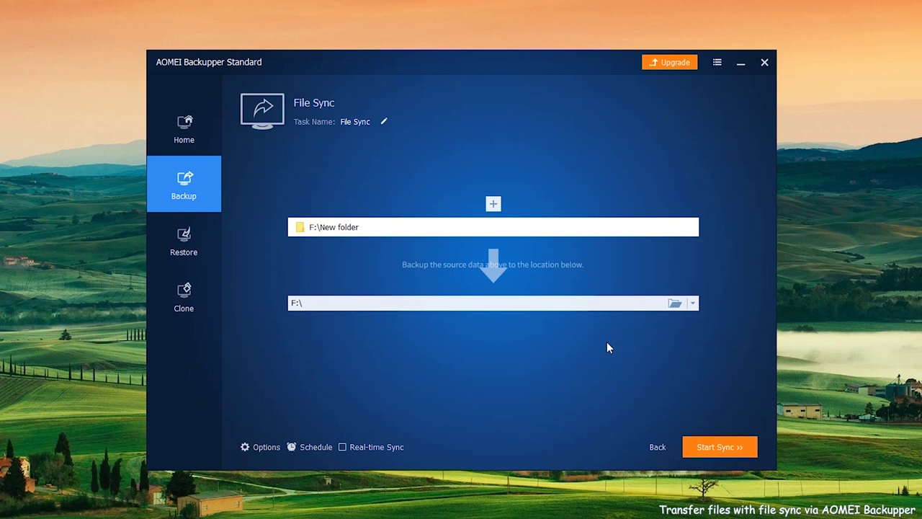
For the sync destination, add the network location \\192.168.197.131 with anonymous access.
click(555, 306)
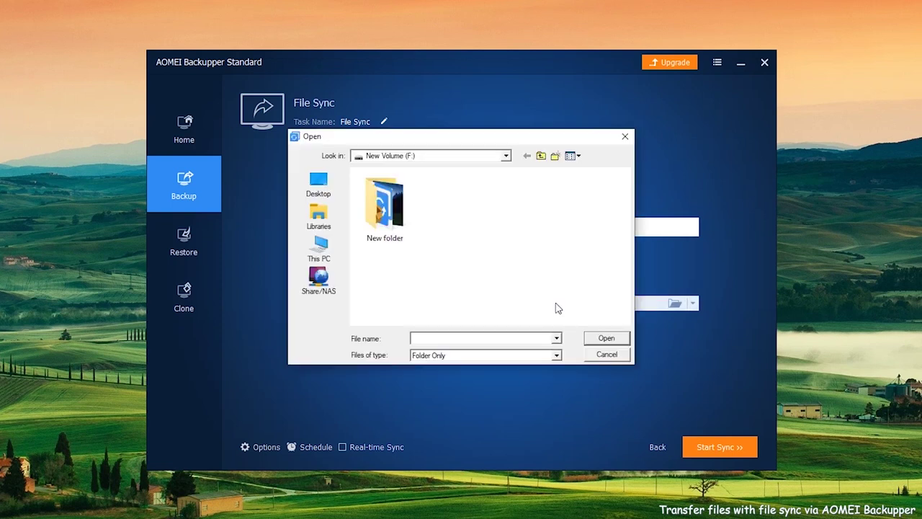
click(332, 294)
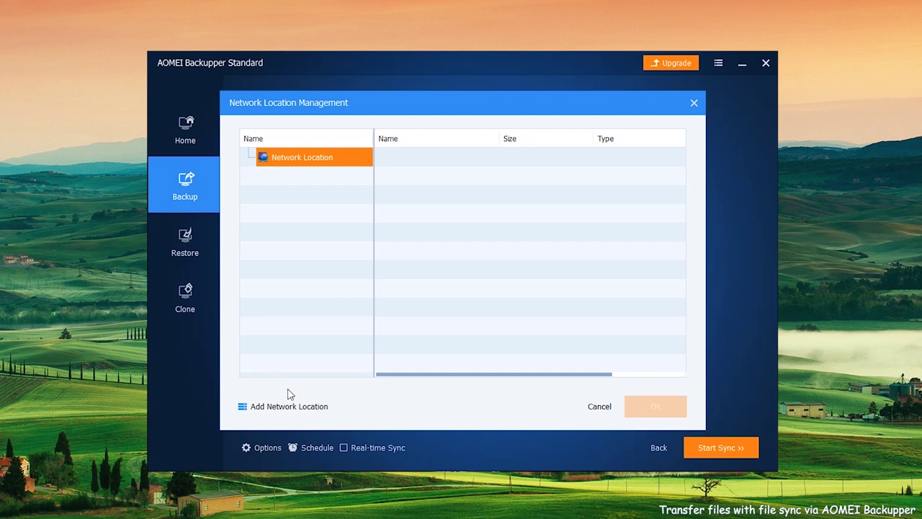
click(298, 408)
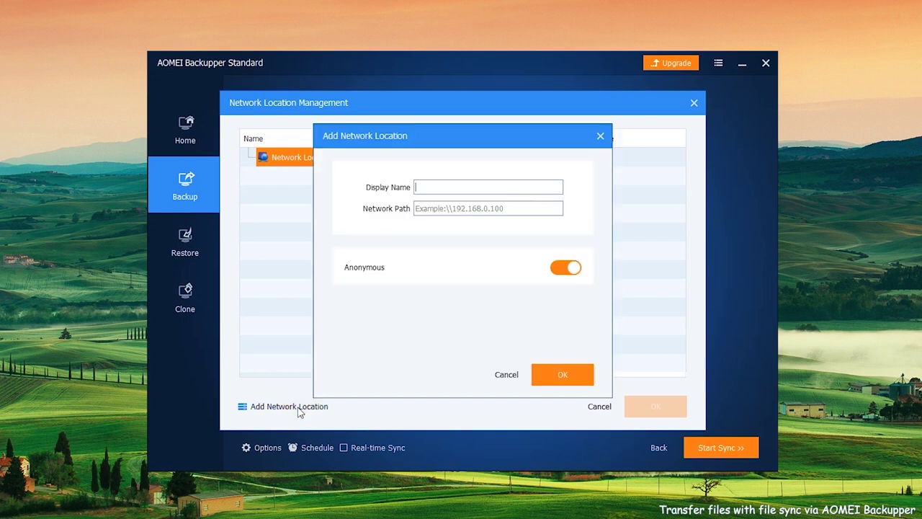
click(440, 208)
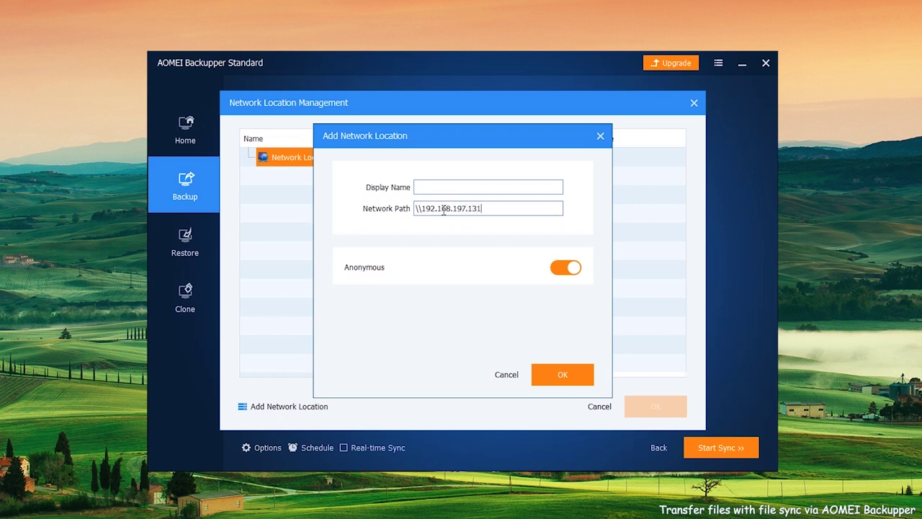
click(570, 375)
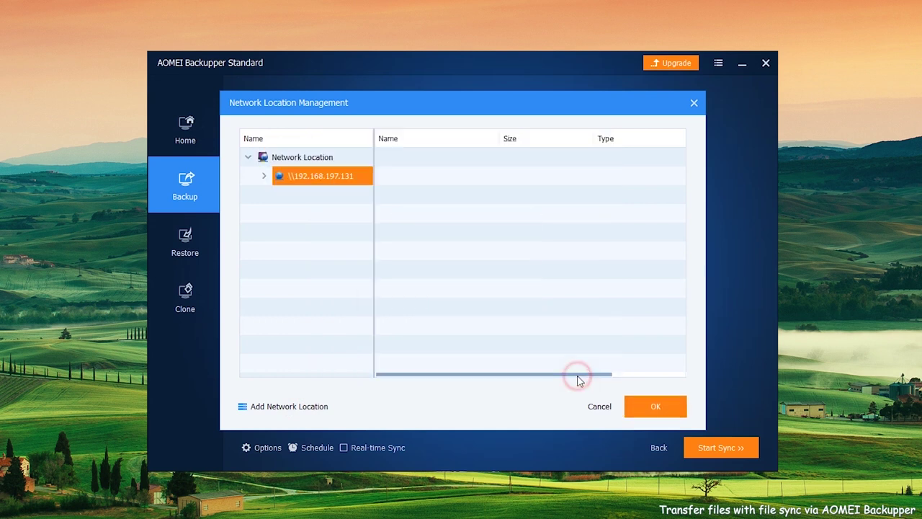
Choose New folder (2) on \\192.168.197.131 as the destination of the sync.
click(264, 176)
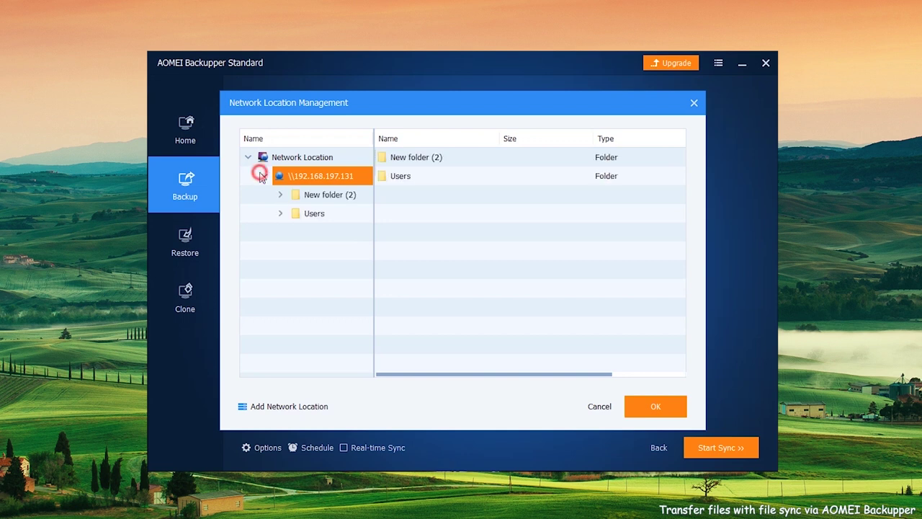
click(321, 200)
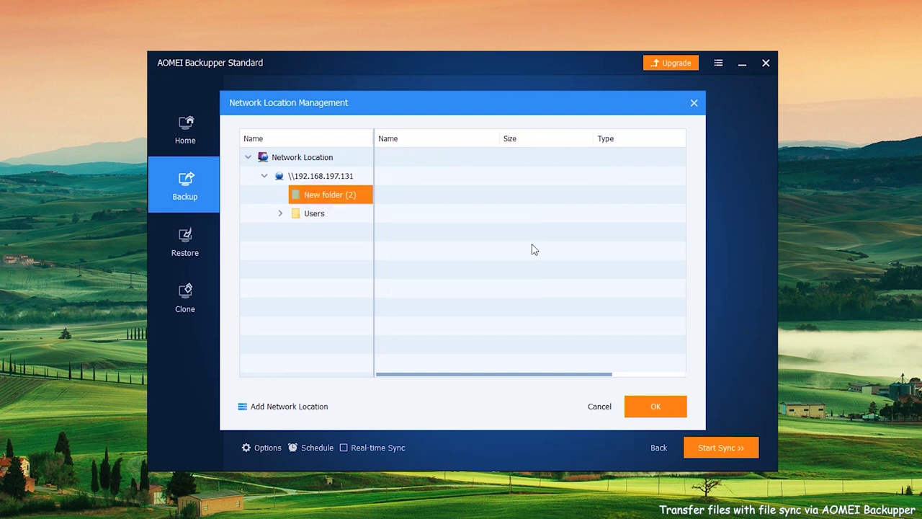
click(656, 409)
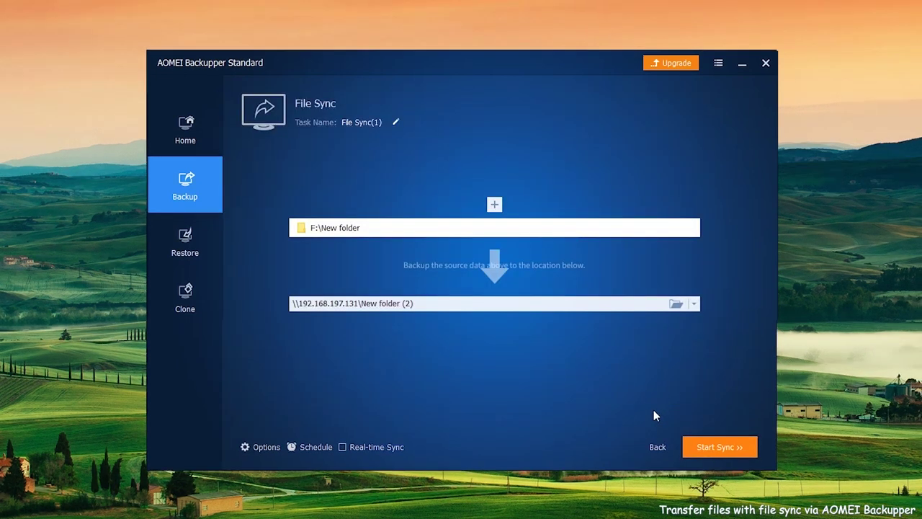
Schedule the sync in Daily mode to run once only at 01:38 on 4/21/2020.
click(317, 447)
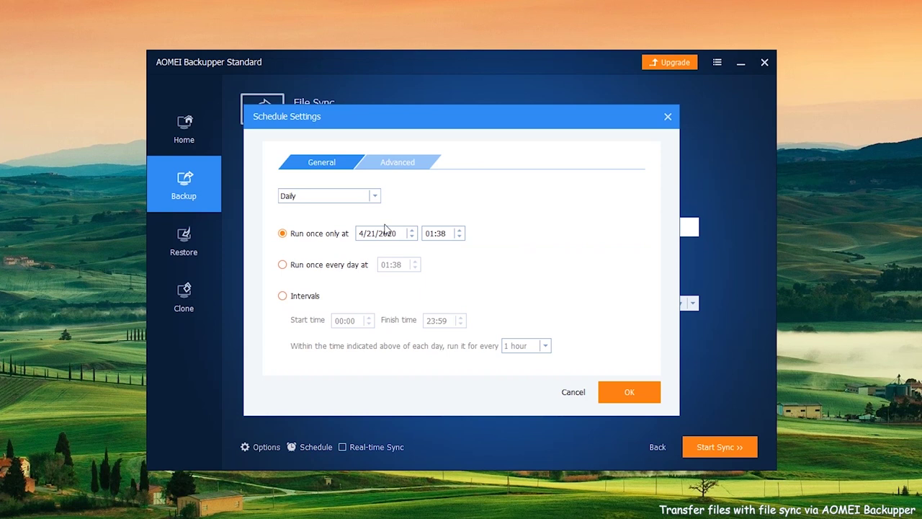
click(377, 196)
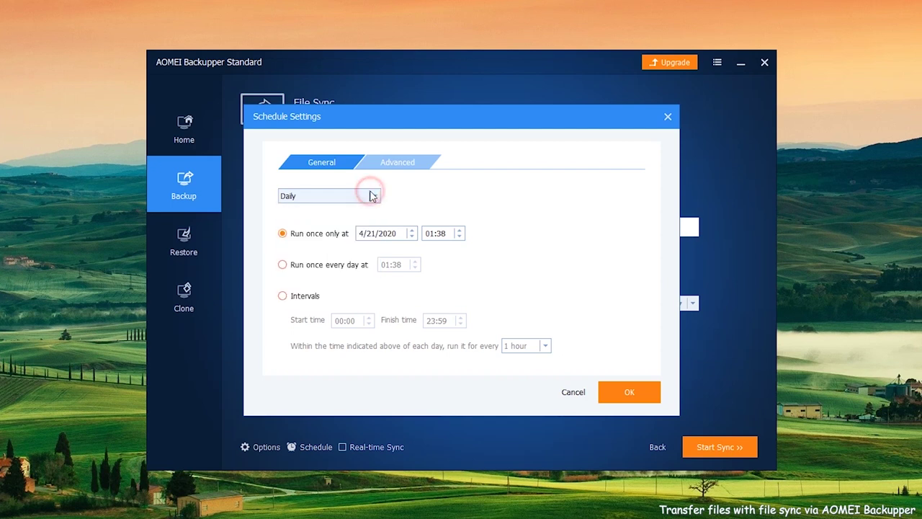
click(627, 396)
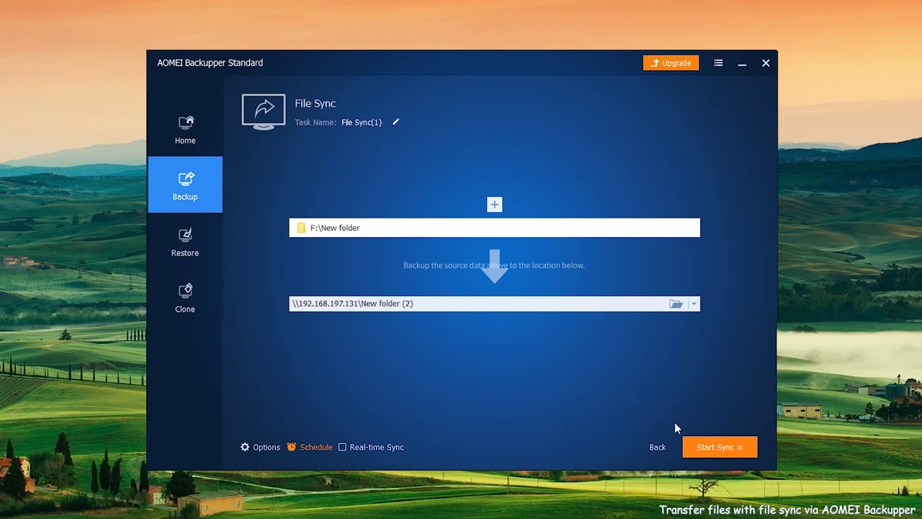
Add the schedule and run the sync now through to finish, and open Computer on the Windows 7 PC.
click(739, 451)
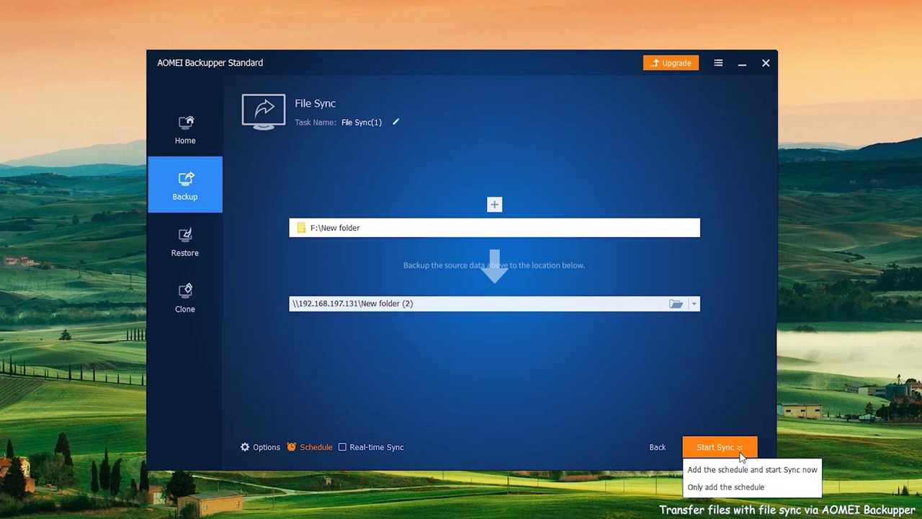
click(784, 474)
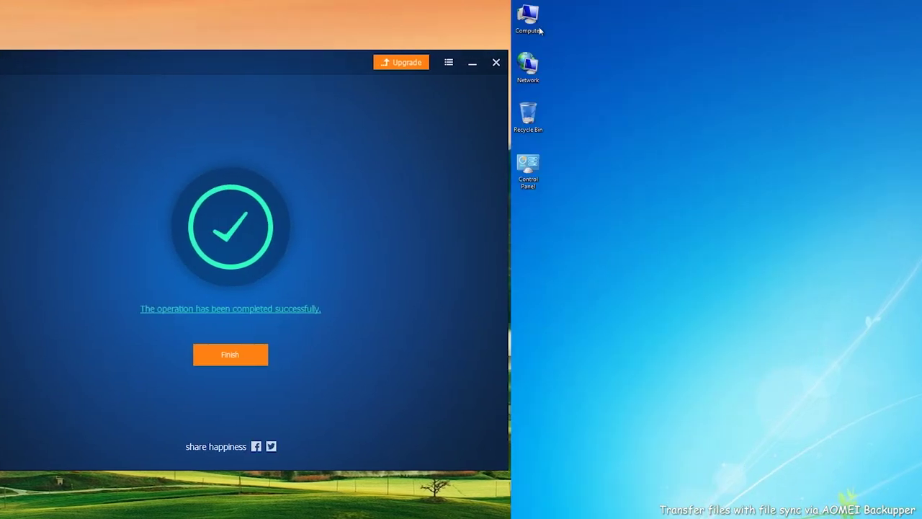
double_click(539, 29)
click(235, 358)
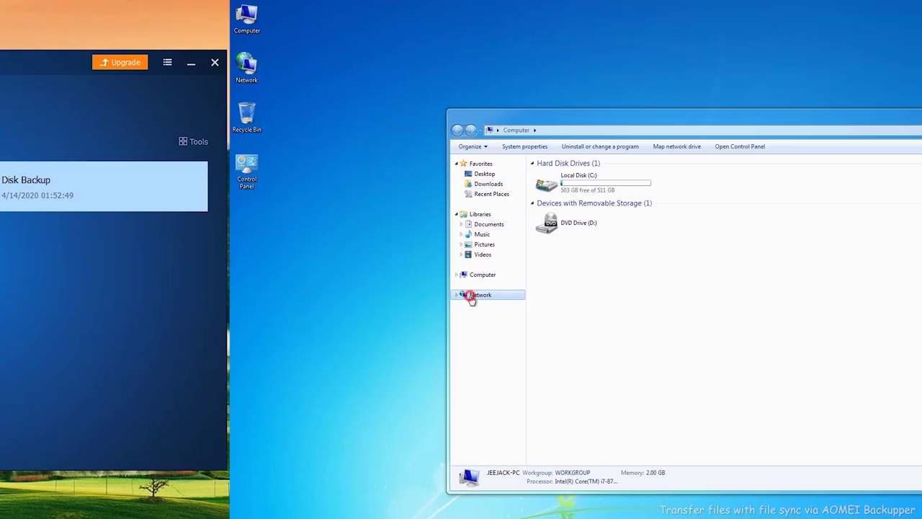
Browse the network to New folder (2) on DESKTOP-9RB9Q7G and begin copying its File Sync(1) folder.
click(761, 294)
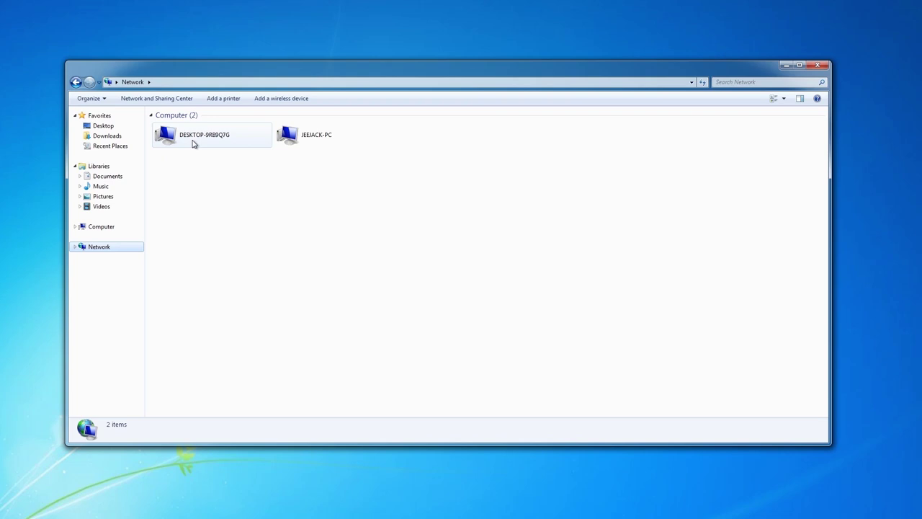
double_click(204, 141)
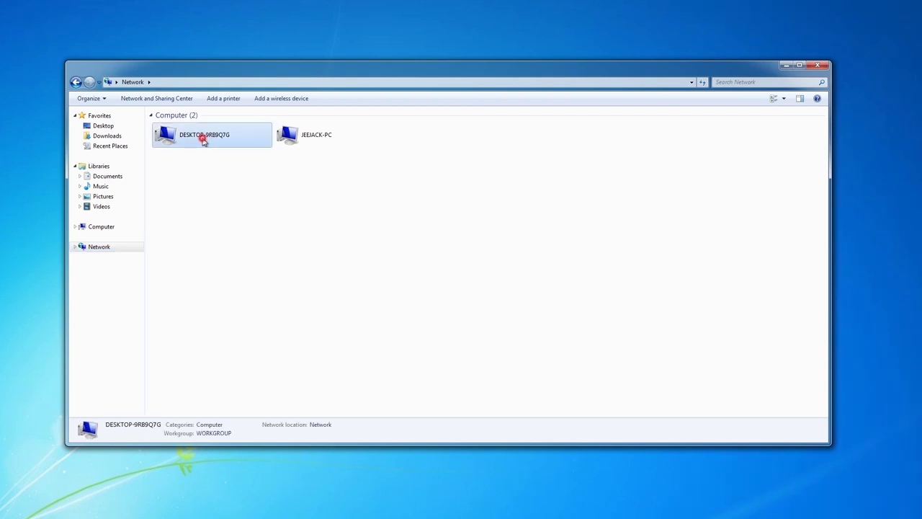
double_click(193, 124)
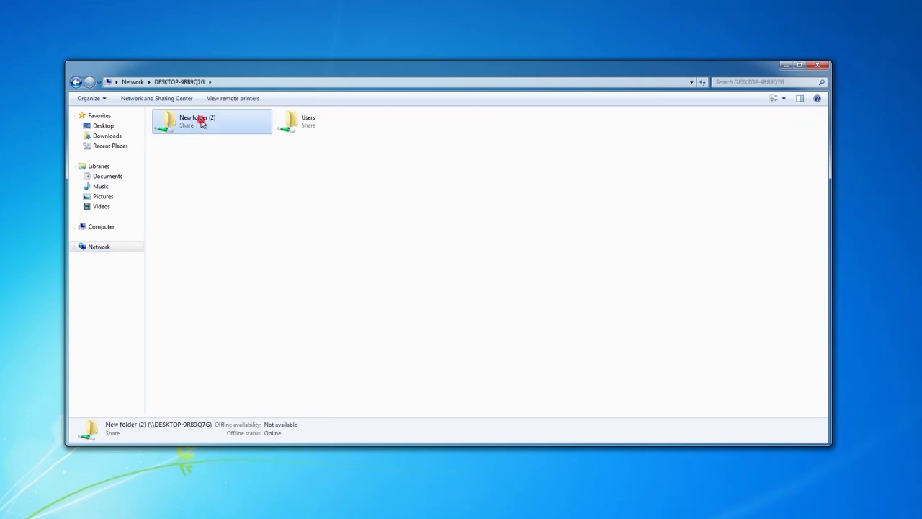
click(196, 129)
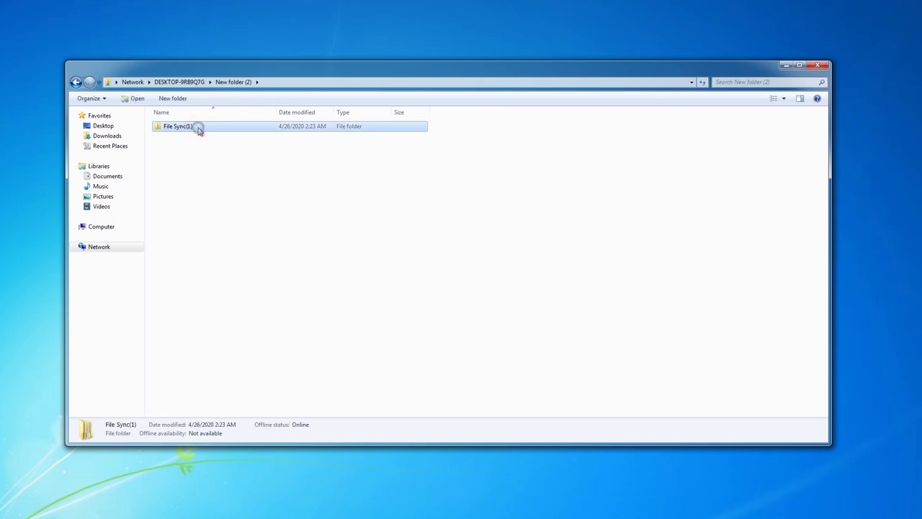
right_click(199, 130)
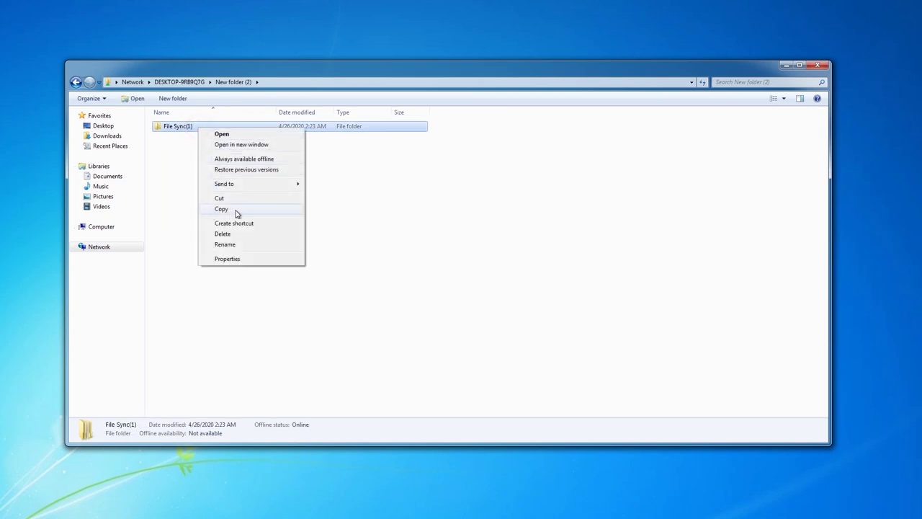